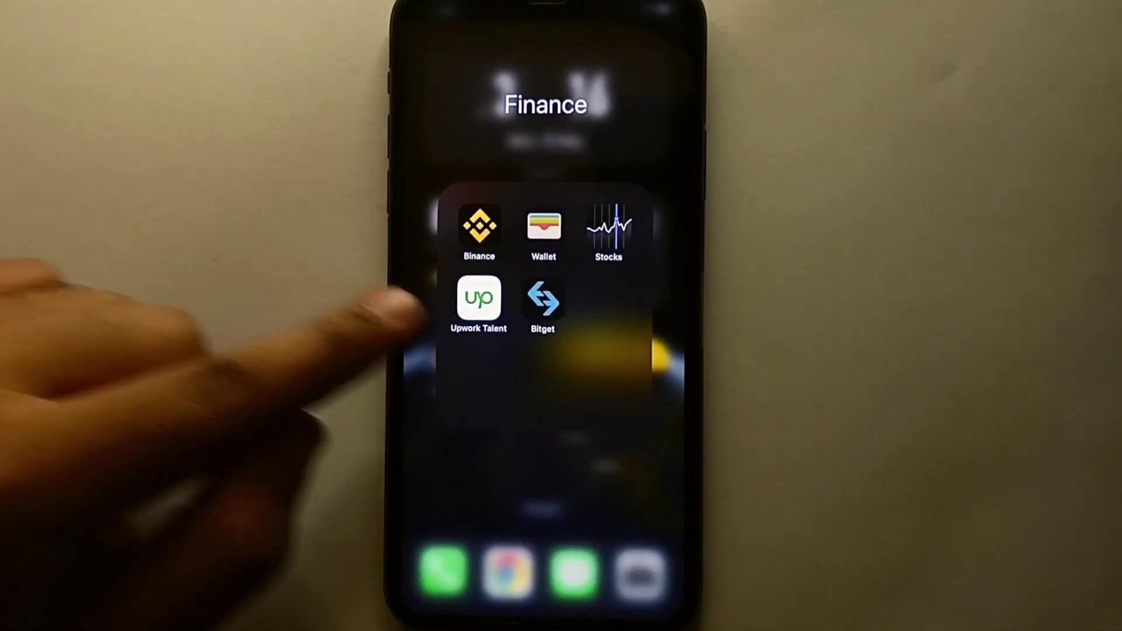
Step: Launch Upwork Talent from the Finance folder to reach its Best Matches jobs feed
click(479, 299)
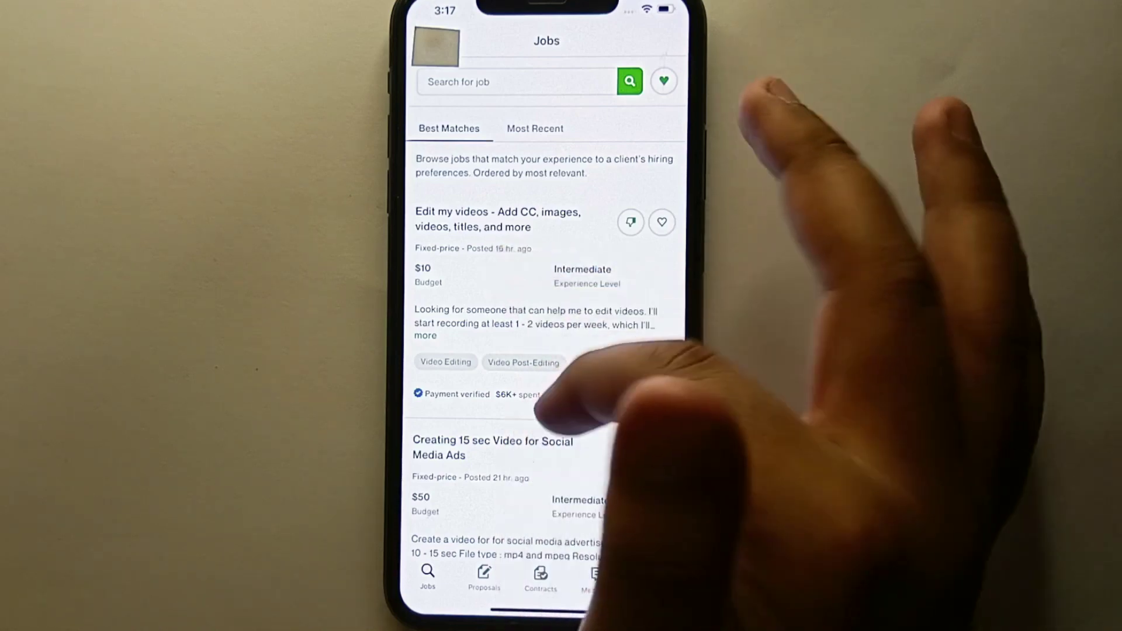
scroll(543, 351, down, 3)
scroll(526, 263, up, 3)
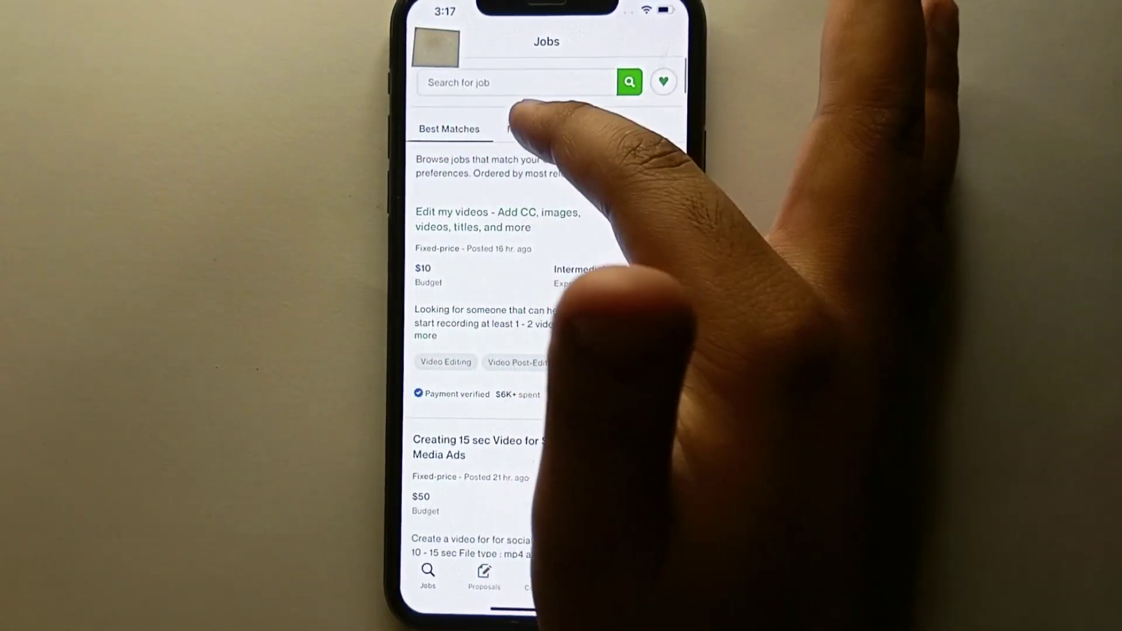
click(535, 135)
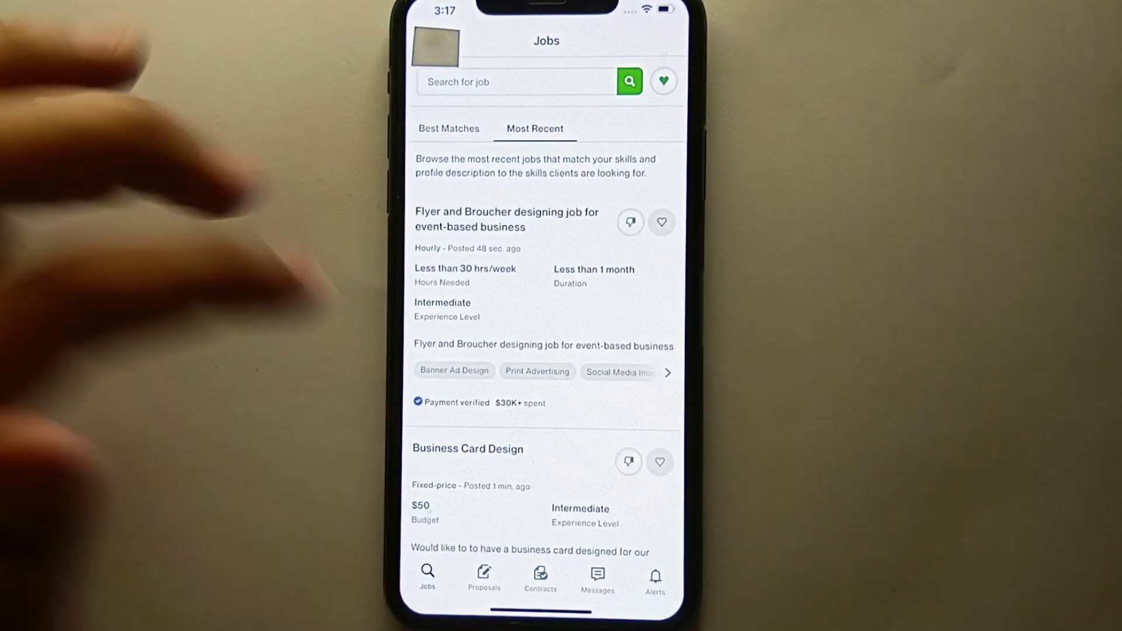
scroll(544, 351, down, 5)
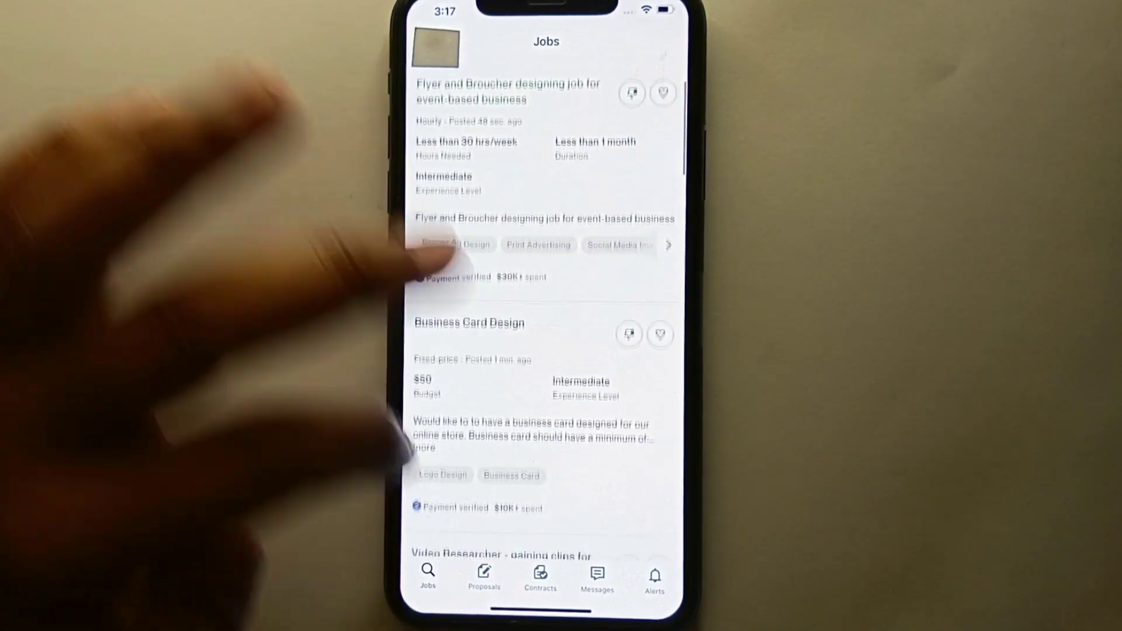
scroll(525, 351, down, 3)
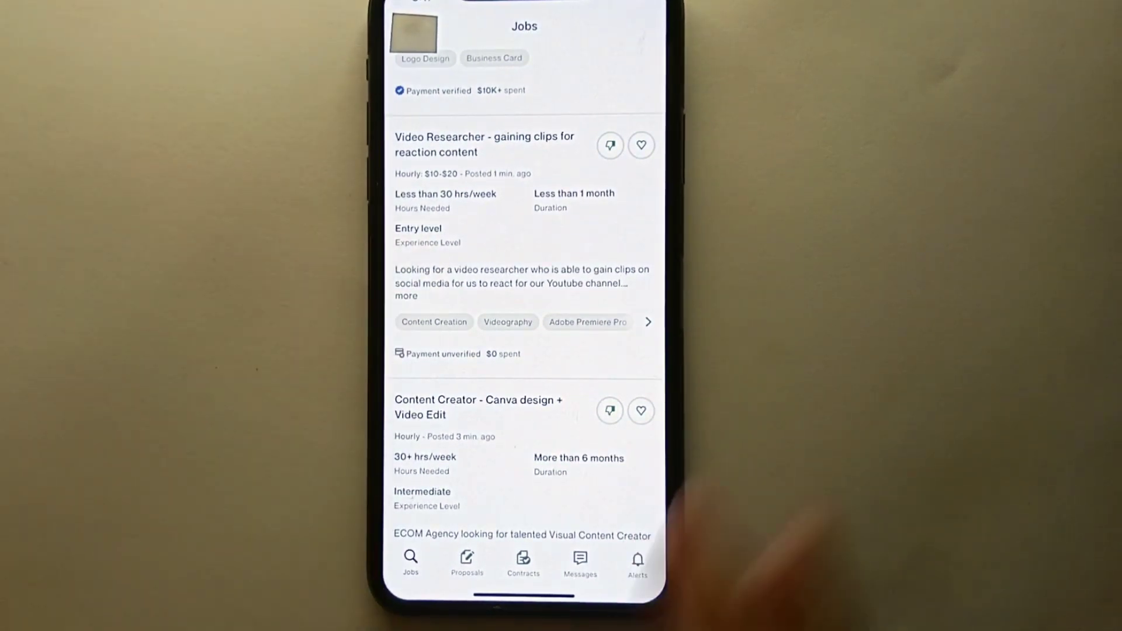
scroll(527, 351, down, 4)
scroll(526, 350, down, 5)
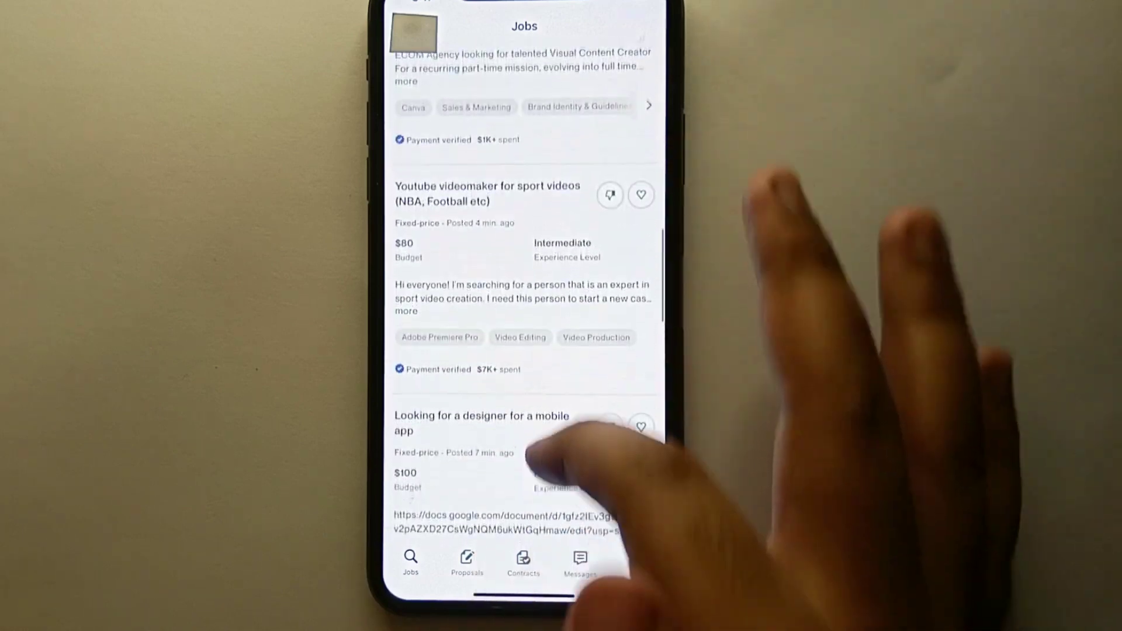
scroll(526, 350, down, 2)
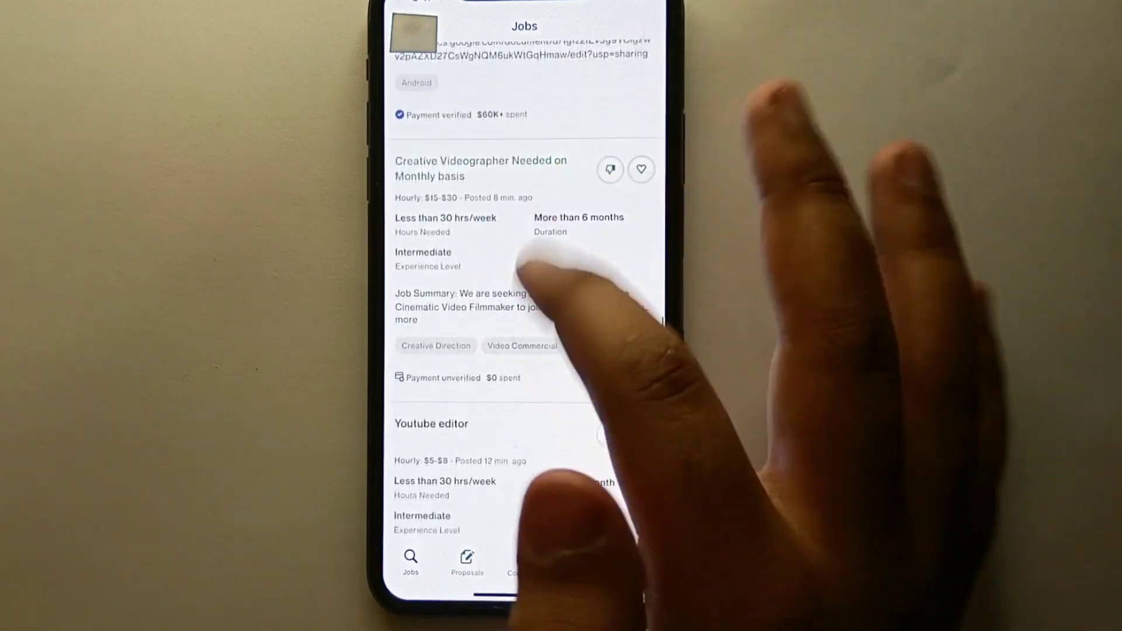
Step: Open the 'Creative Videographer Needed on Monthly basis' job from Most Recent listings
click(483, 400)
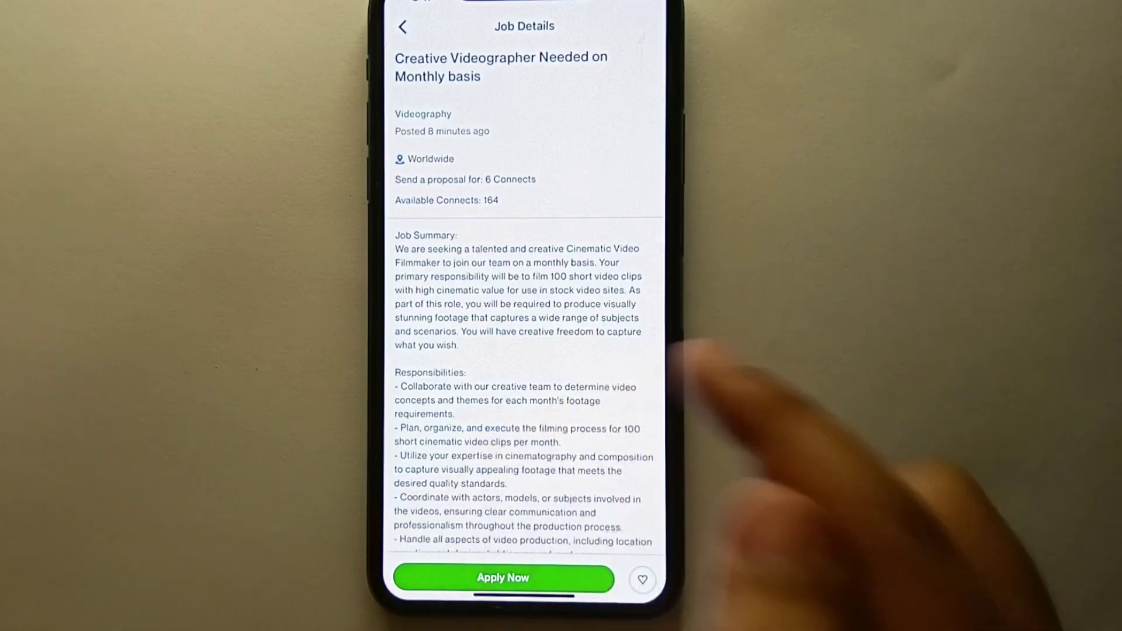
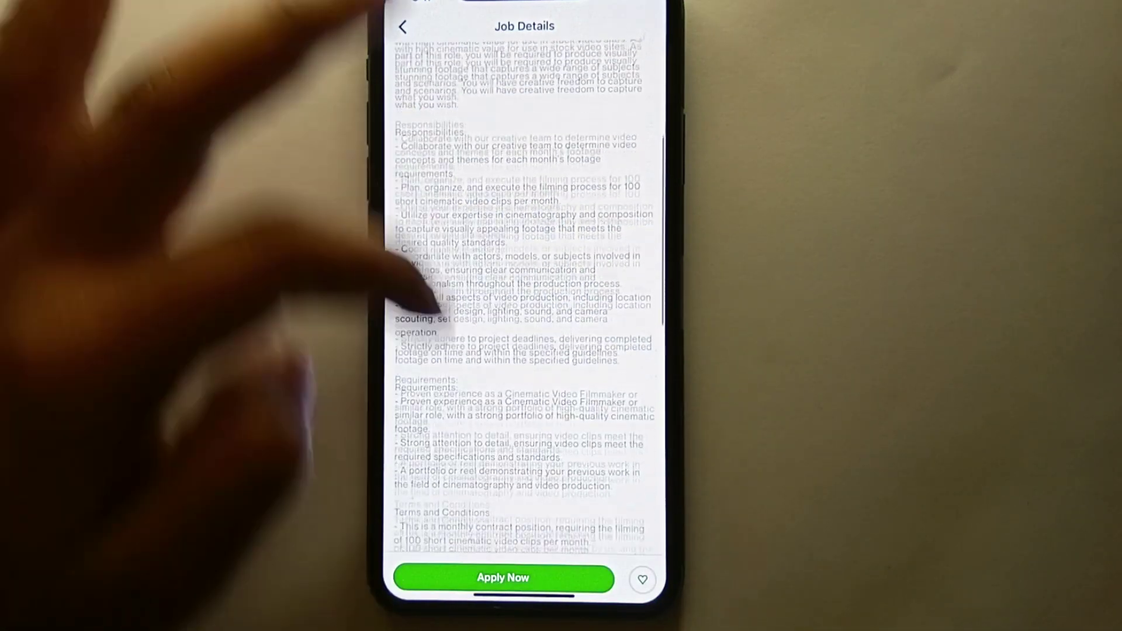
scroll(526, 351, down, 5)
scroll(526, 351, down, 5)
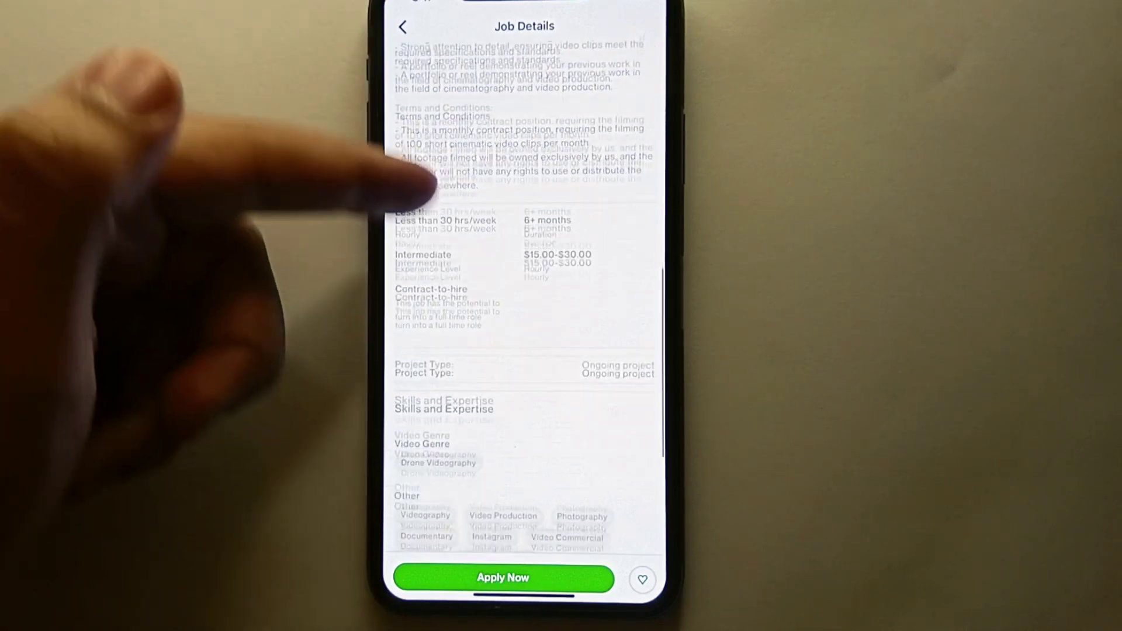
scroll(527, 351, down, 3)
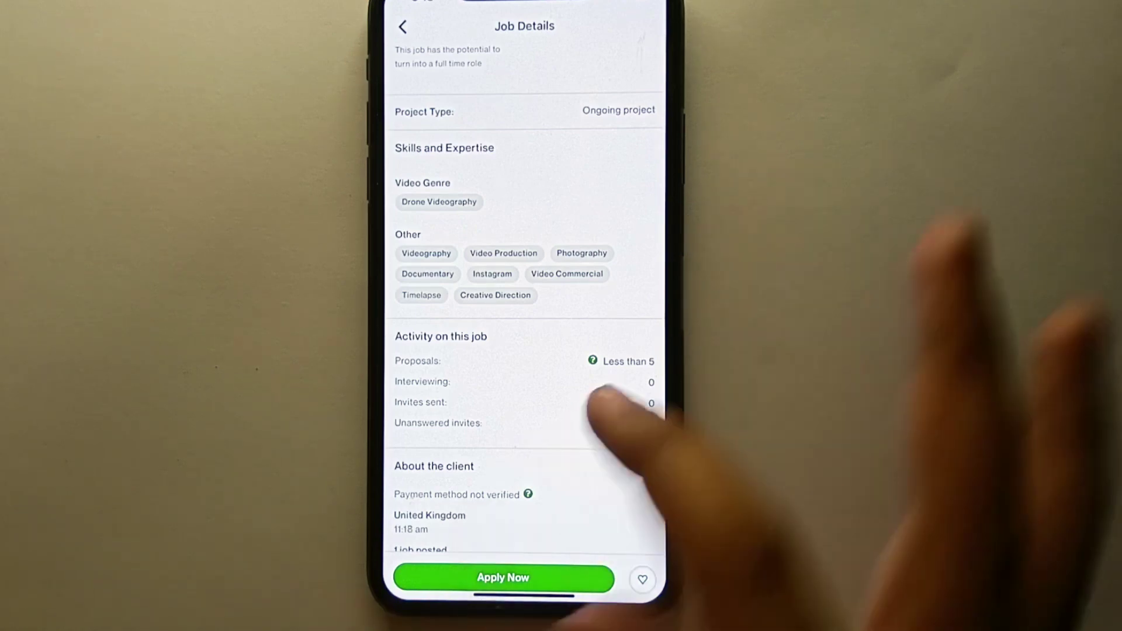
scroll(526, 350, down, 5)
scroll(526, 263, up, 2)
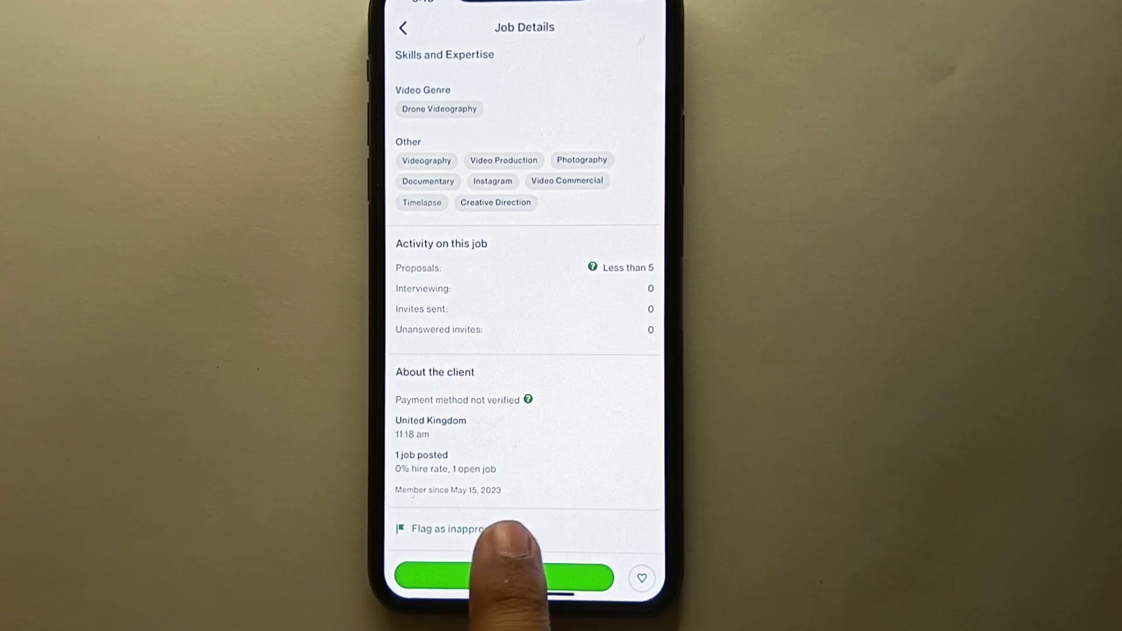
Step: Start flagging the job post as inappropriate, choosing 'It's something else' as the reason
click(449, 528)
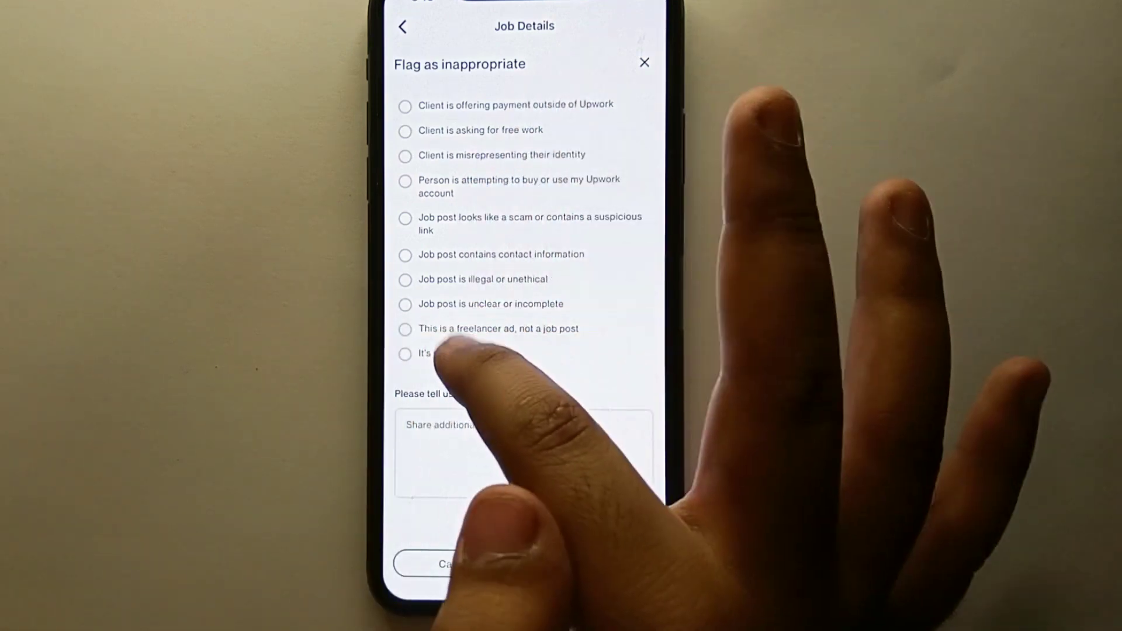
click(455, 353)
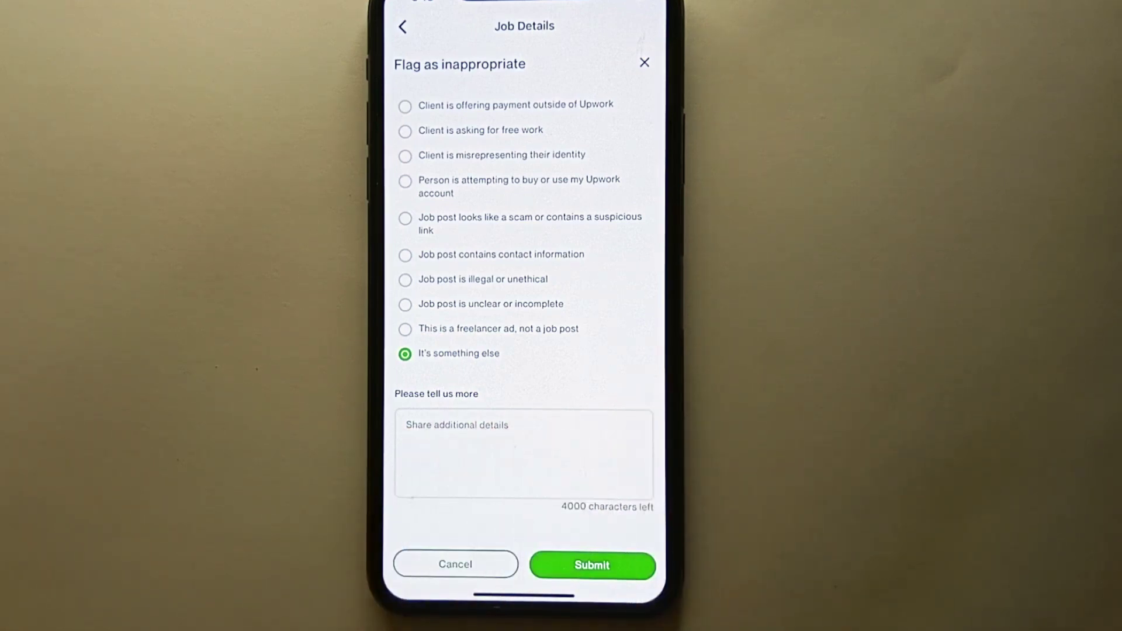
Step: Enter 'It's inappropriate' as the flag report's additional details
click(491, 447)
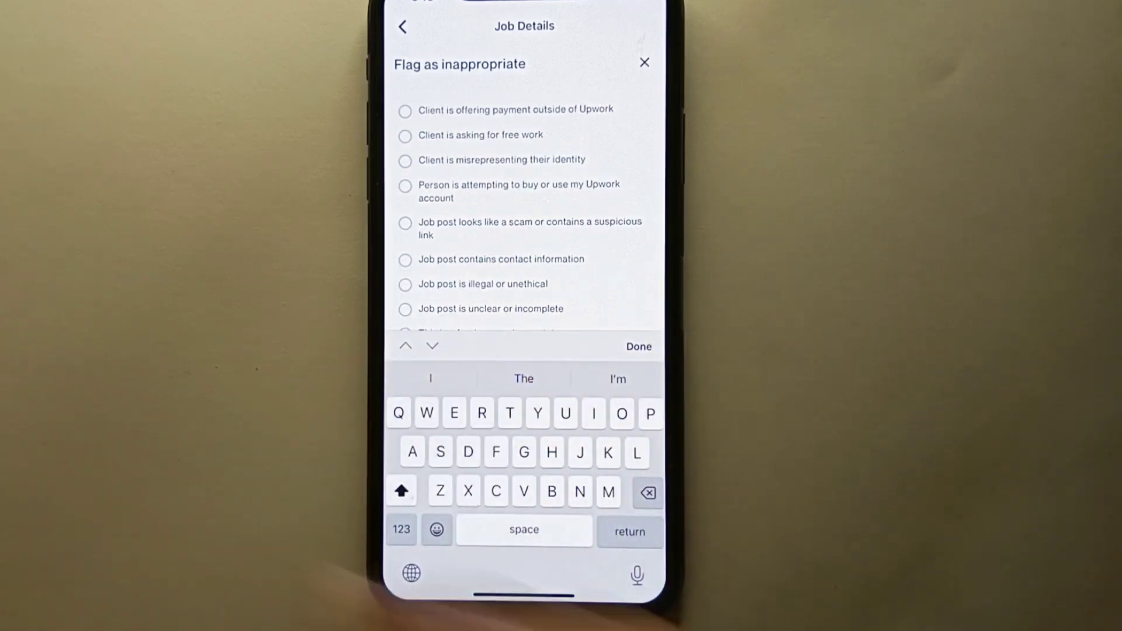
text(It)
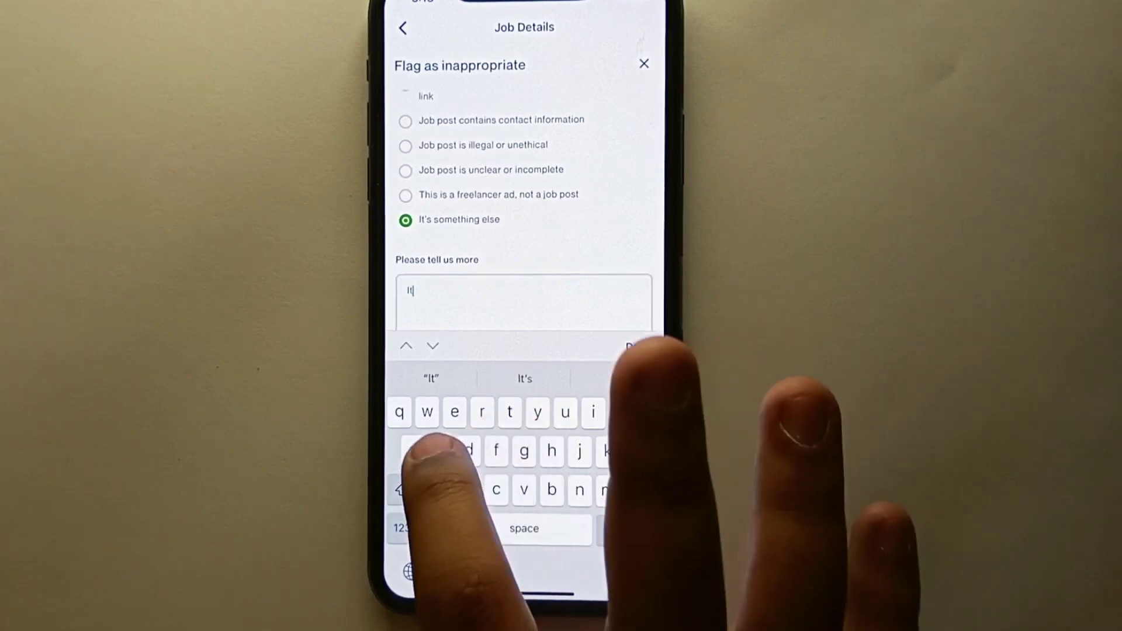
text(s in)
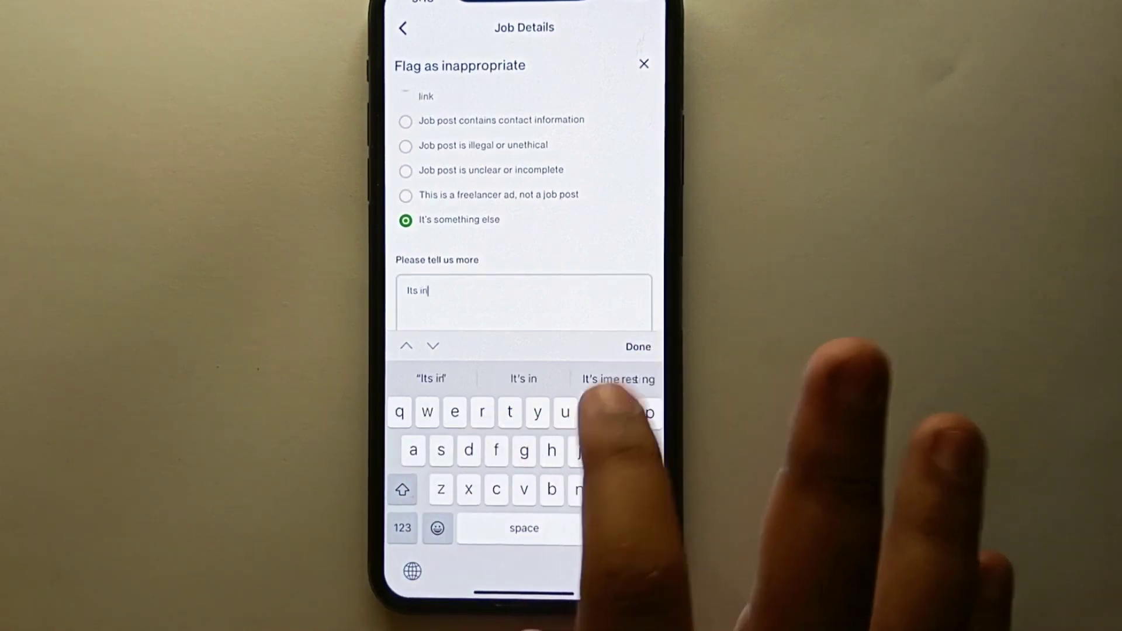
text(a)
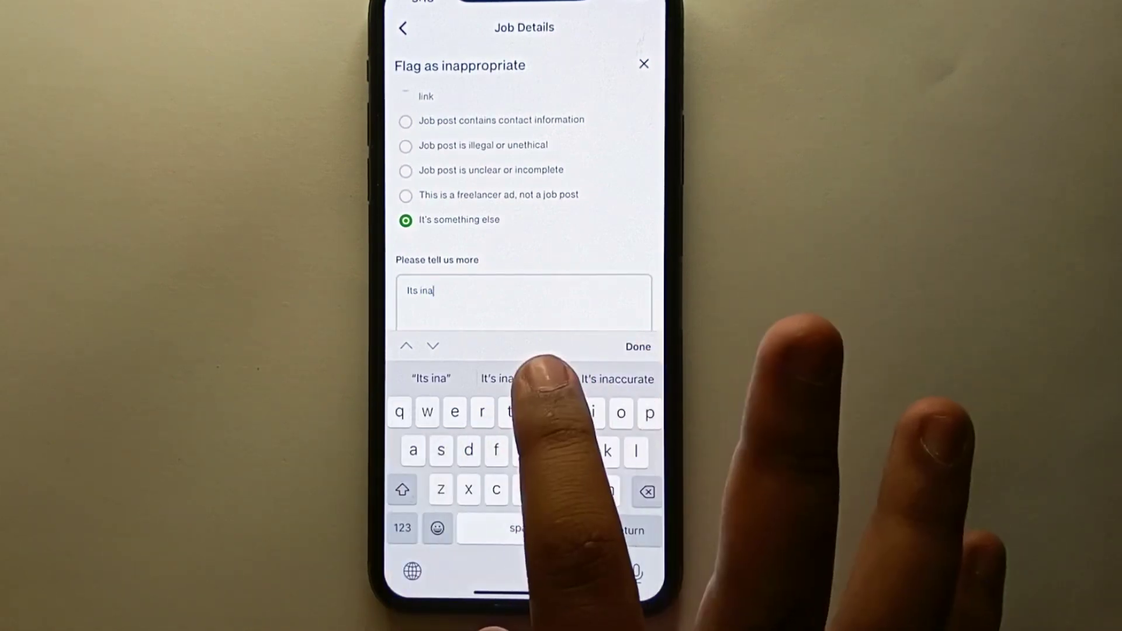
click(508, 379)
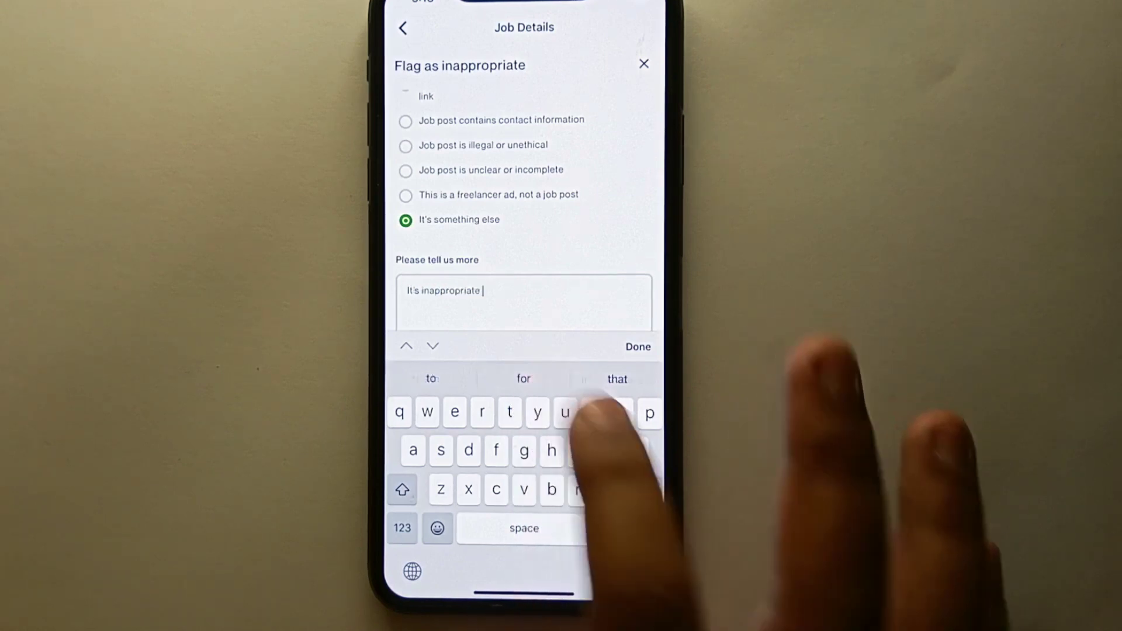
click(638, 347)
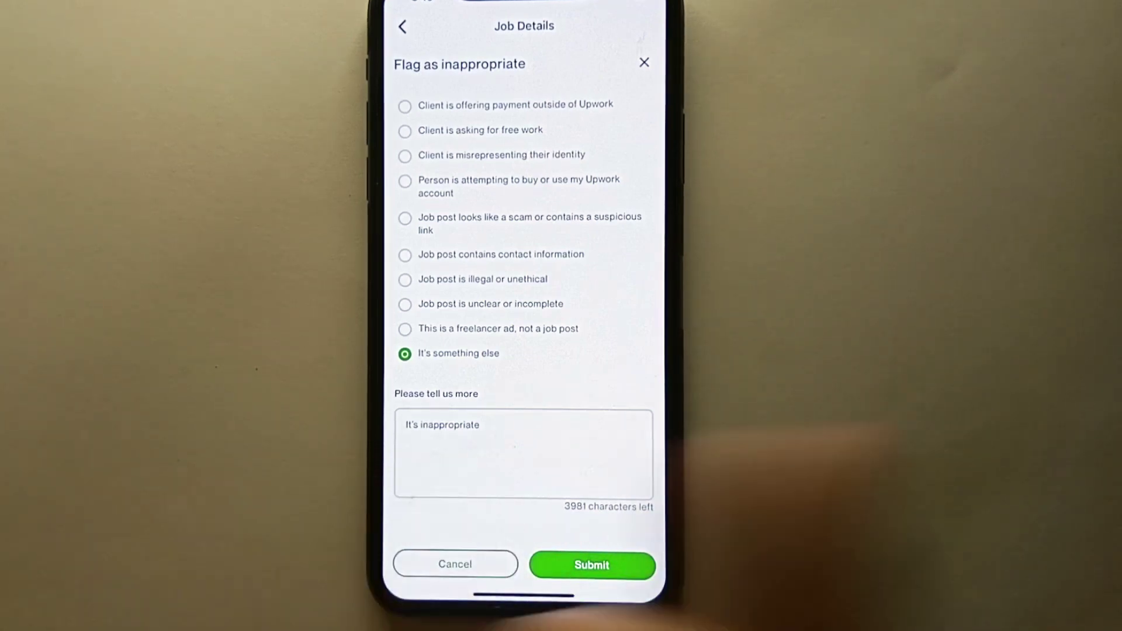
Step: Submit the flag report and refresh the videographer job post from its top
click(592, 564)
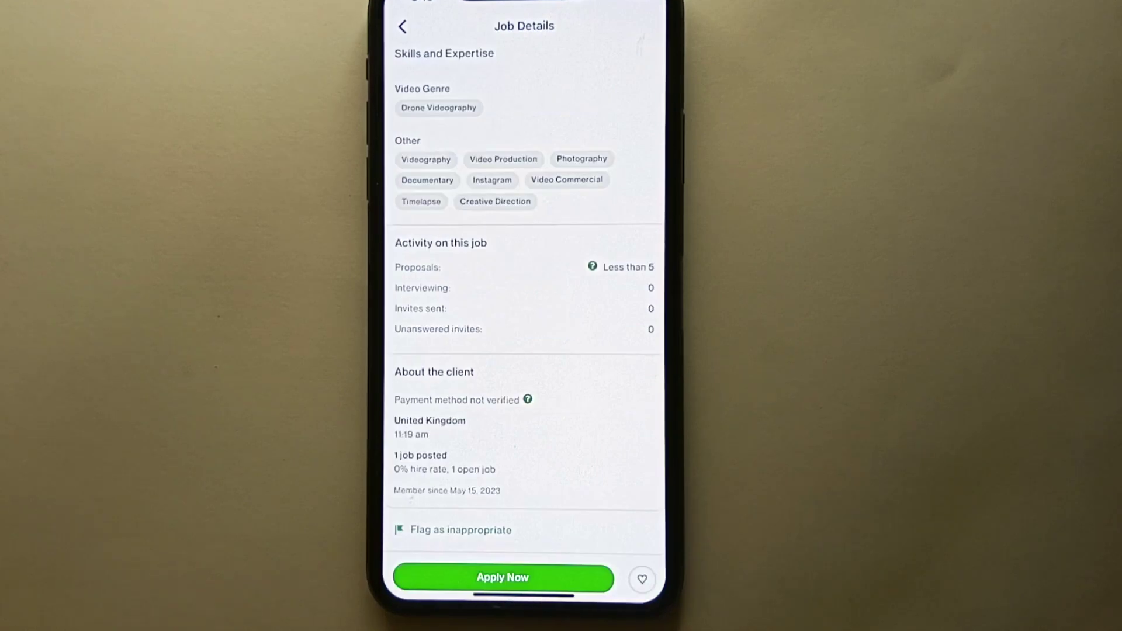
scroll(527, 351, up, 5)
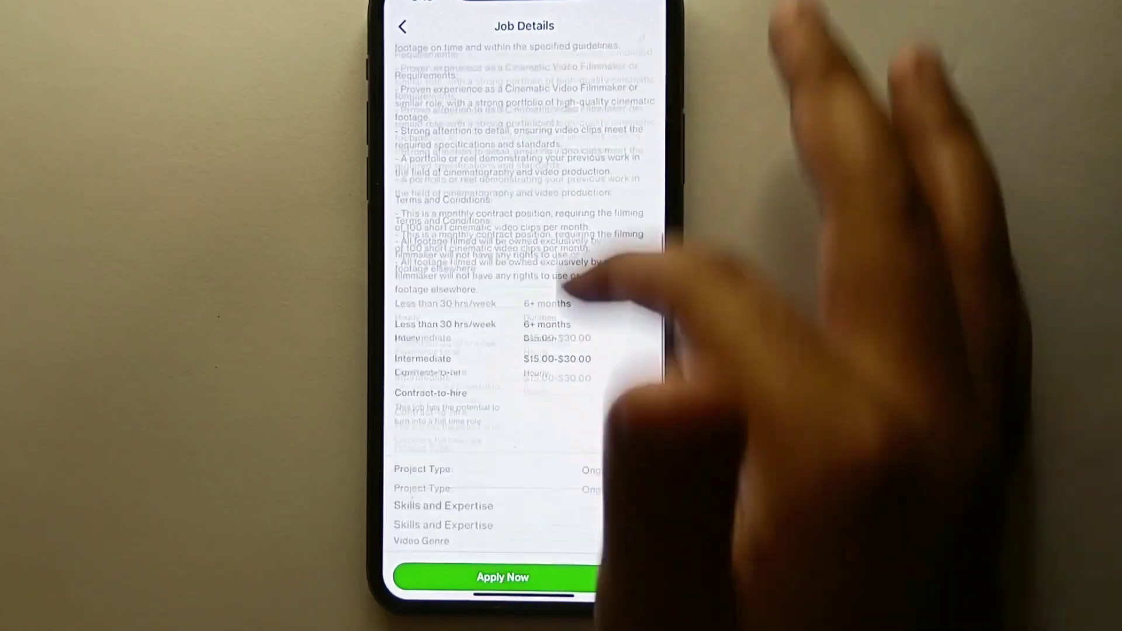
scroll(526, 351, up, 10)
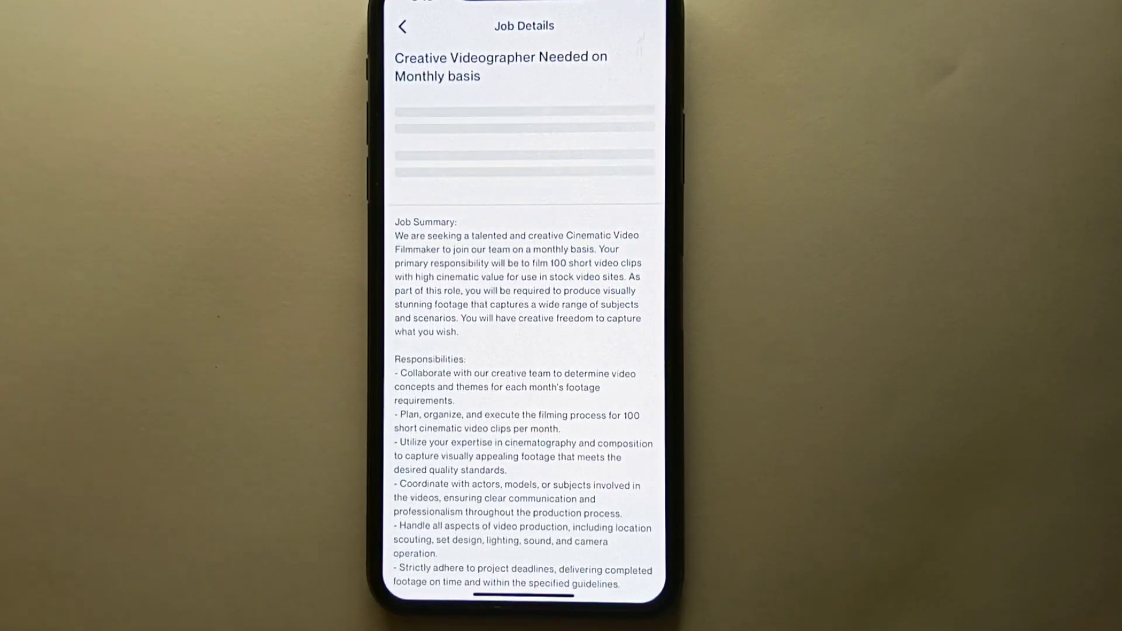
drag(491, 350, 491, 263)
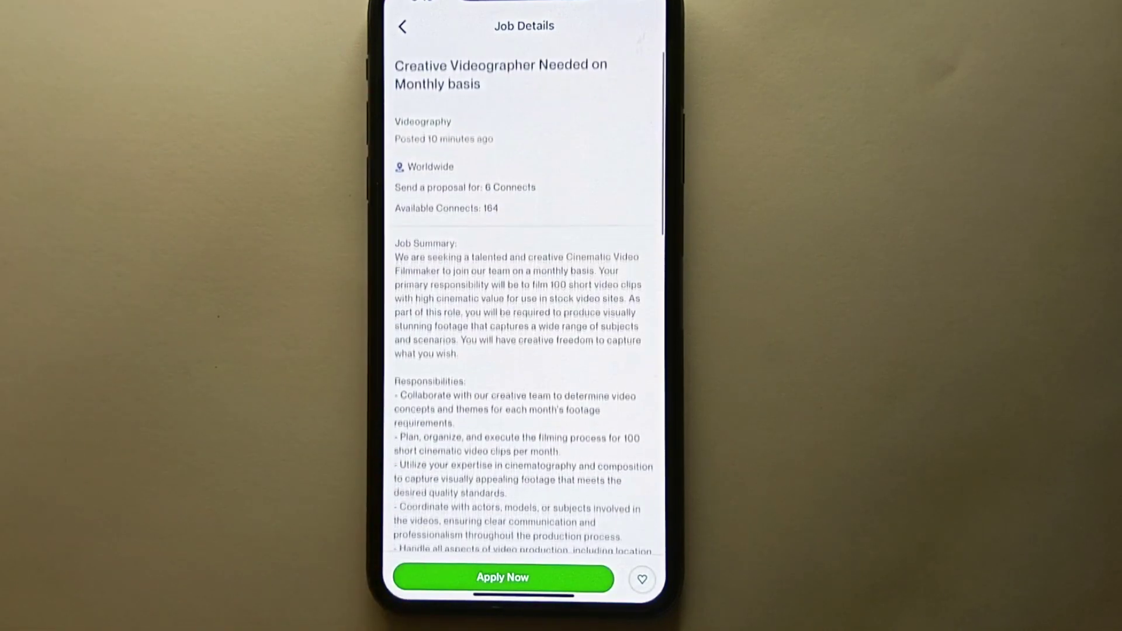